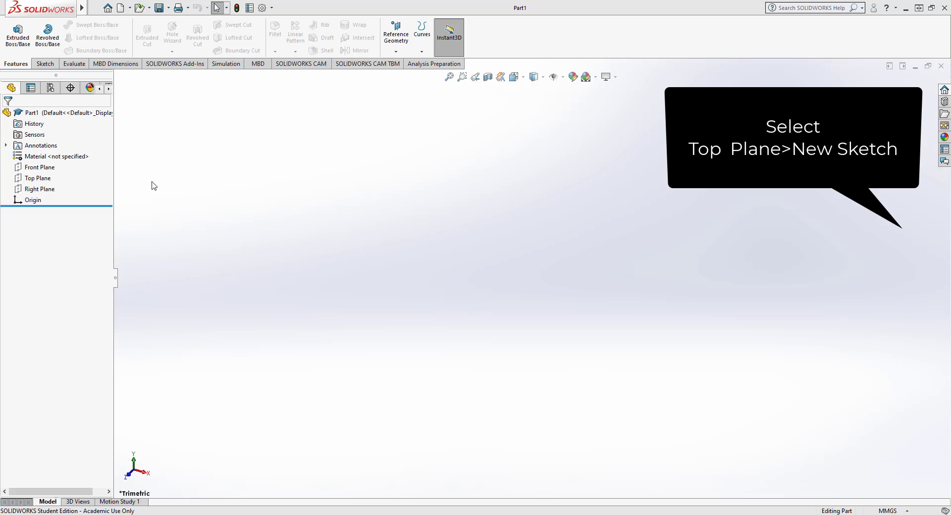
- On the Top Plane, sketch a hexagon centred on the origin with an inscribed circle about 89 mm in diameter, and close the sketch
{"action": "left_click", "coordinate": [35, 178]}
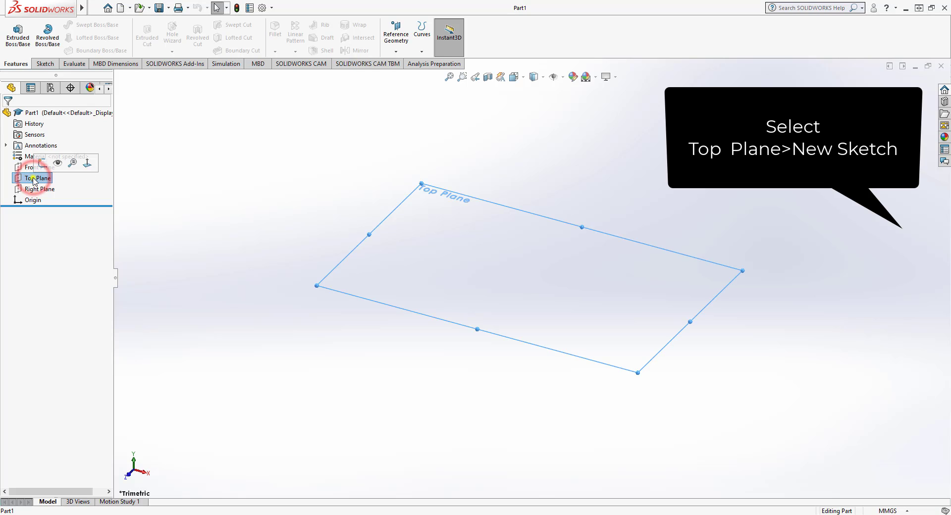
{"action": "right_click", "coordinate": [35, 178]}
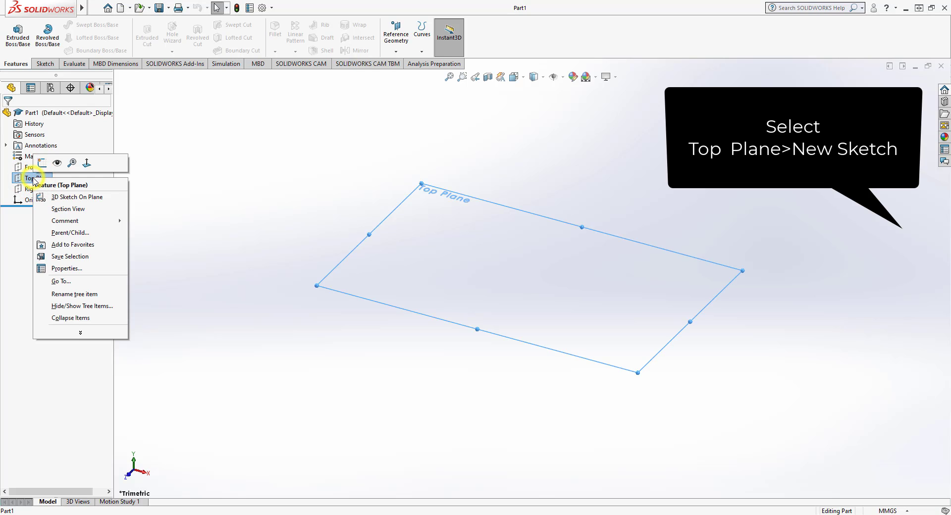
{"action": "left_click", "coordinate": [43, 162]}
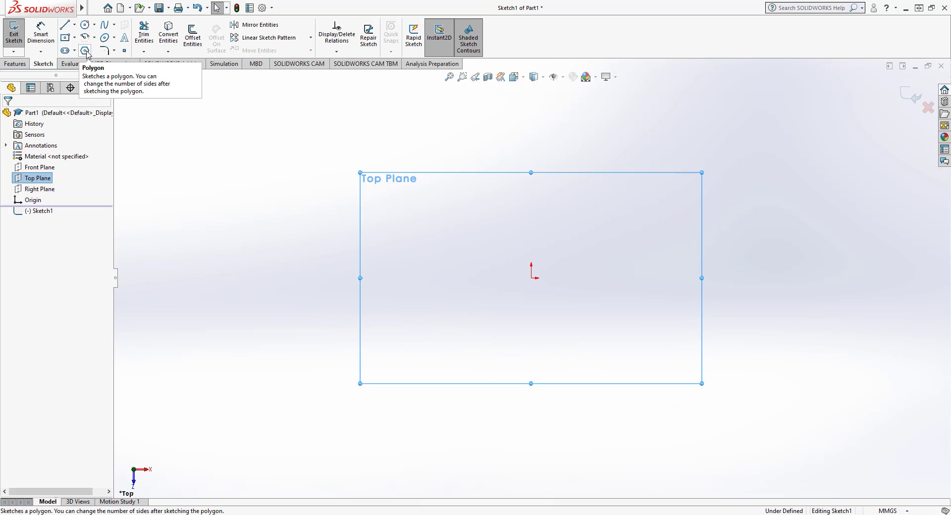
{"action": "left_click", "coordinate": [85, 51]}
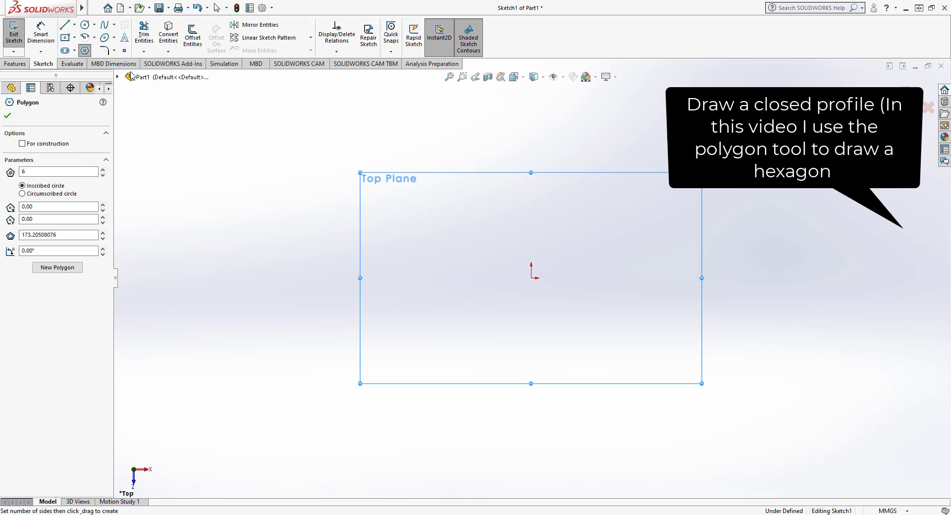
{"action": "left_click", "coordinate": [532, 278]}
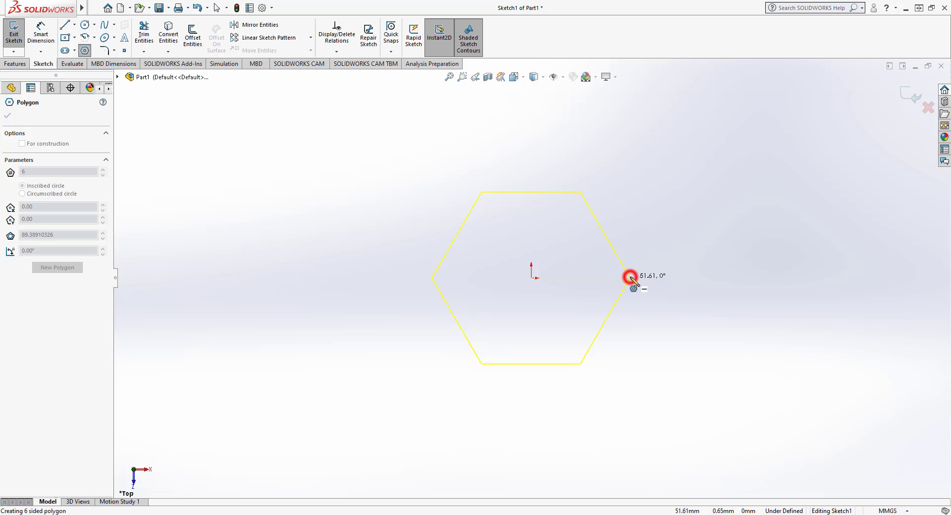
{"action": "left_click", "coordinate": [630, 277]}
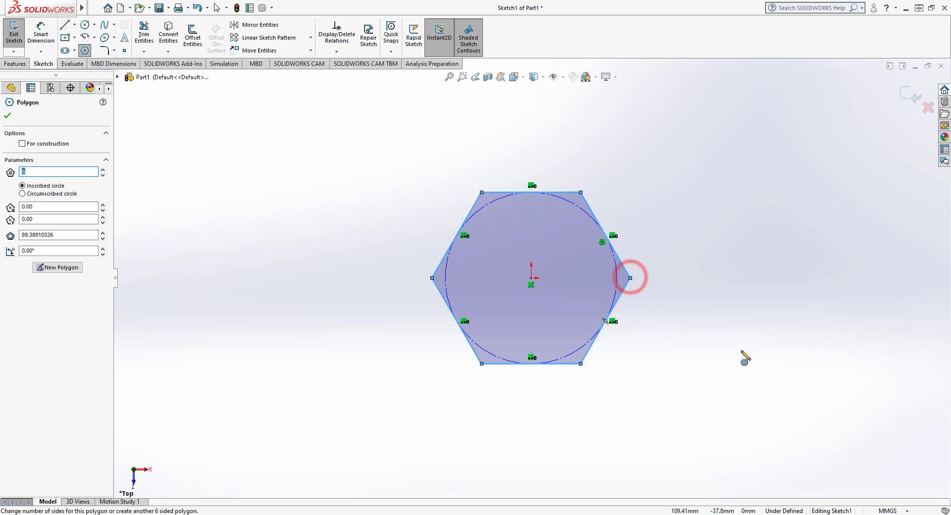
{"action": "left_click", "coordinate": [914, 98]}
- Start a new sketch on the Front Plane and view it normal to the plane
{"action": "scroll", "coordinate": [494, 259], "scroll_direction": "up", "scroll_amount": 5}
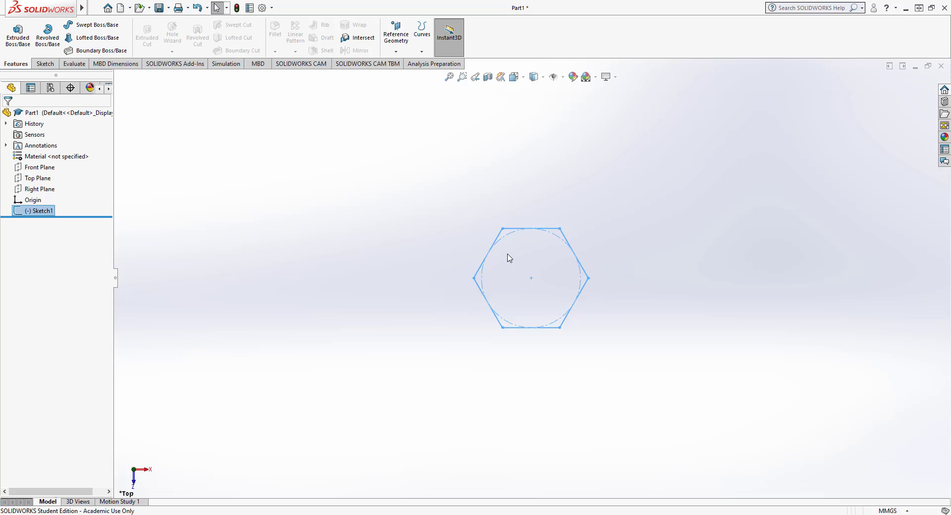
{"action": "middle_click_drag", "start_coordinate": [562, 302], "coordinate": [569, 198]}
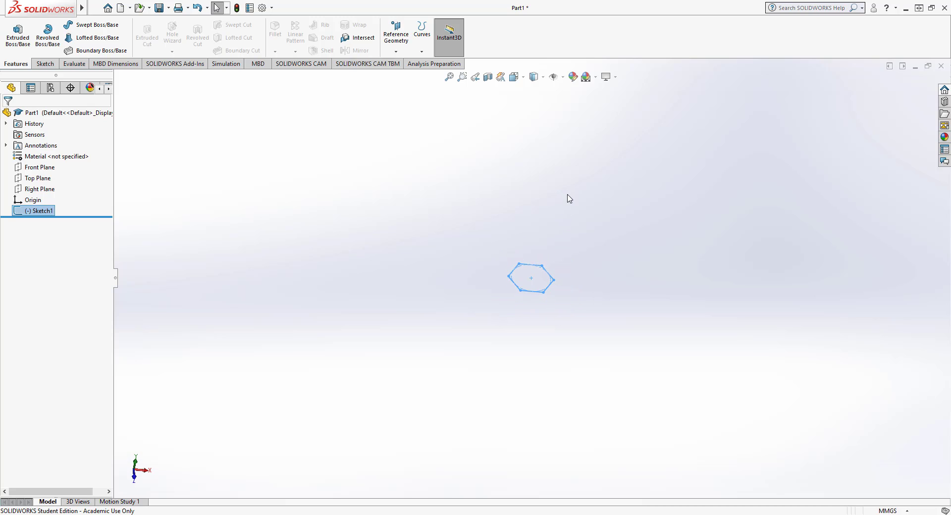
{"action": "right_click", "coordinate": [29, 170]}
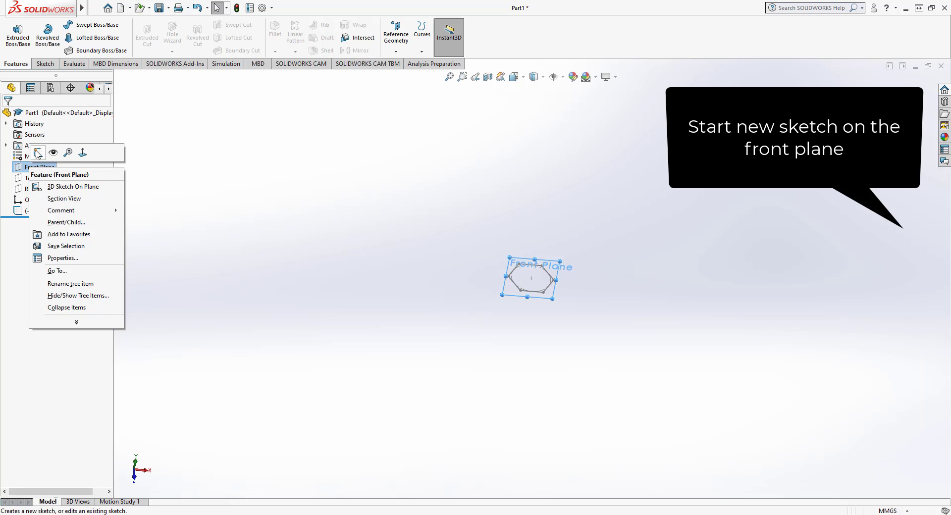
{"action": "left_click", "coordinate": [37, 153]}
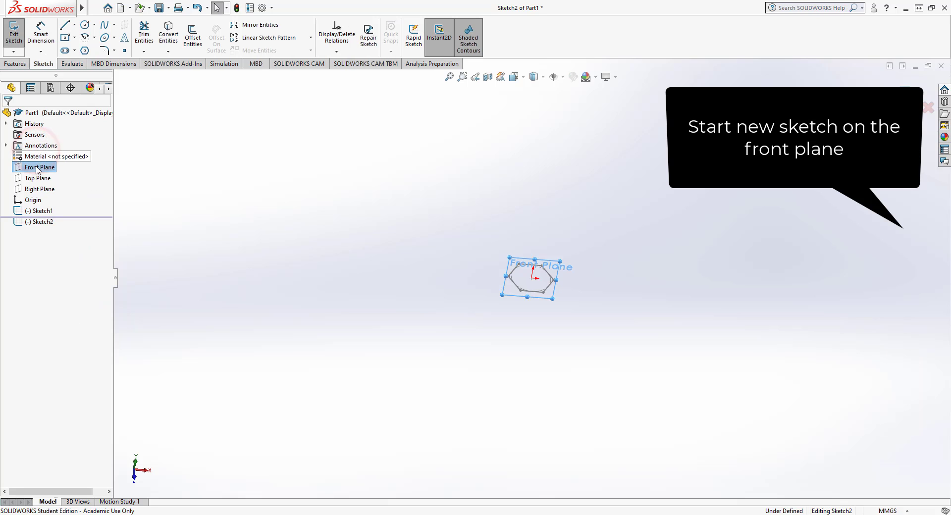
{"action": "right_click", "coordinate": [46, 225]}
{"action": "left_click", "coordinate": [68, 212]}
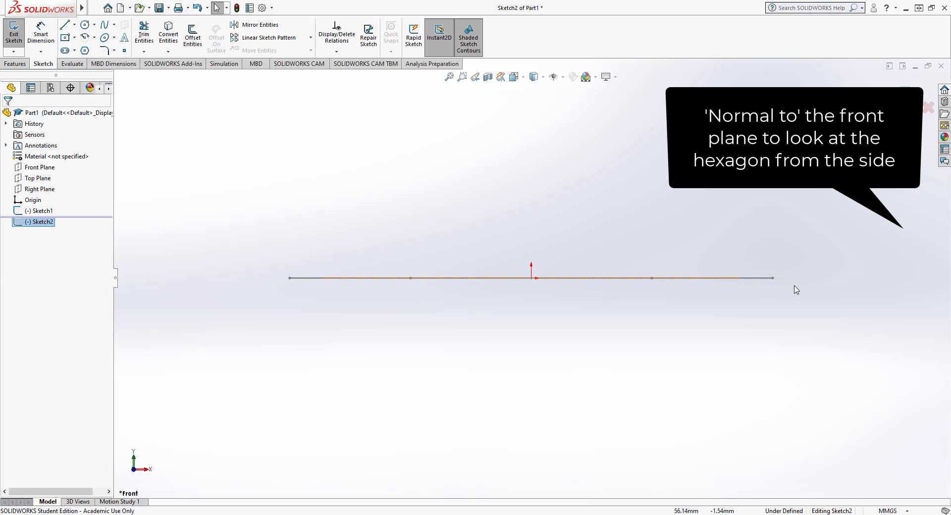
- Draw an open five-point spline from the origin, rising about 700 mm and hooking over to the negative X side
{"action": "scroll", "coordinate": [594, 146], "scroll_direction": "up", "scroll_amount": 10}
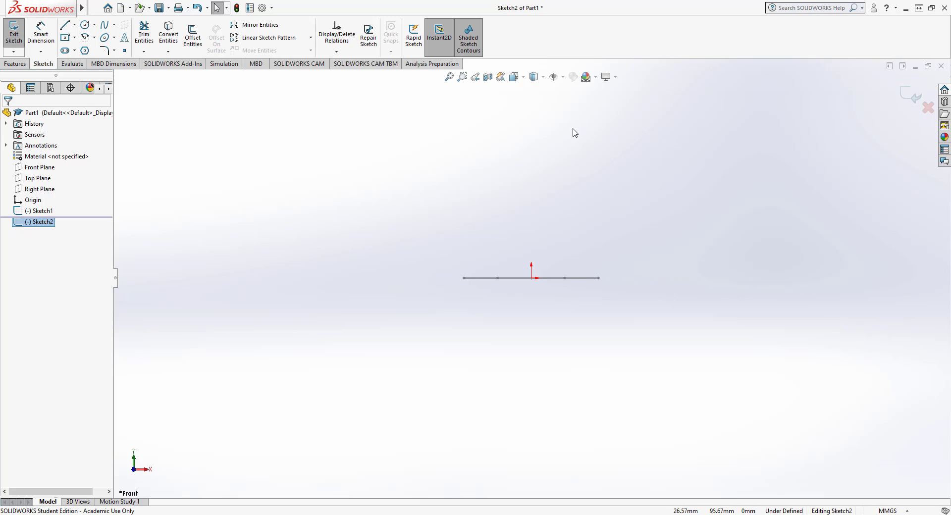
{"action": "middle_click_drag", "start_coordinate": [565, 126], "coordinate": [562, 113], "text": "ctrl"}
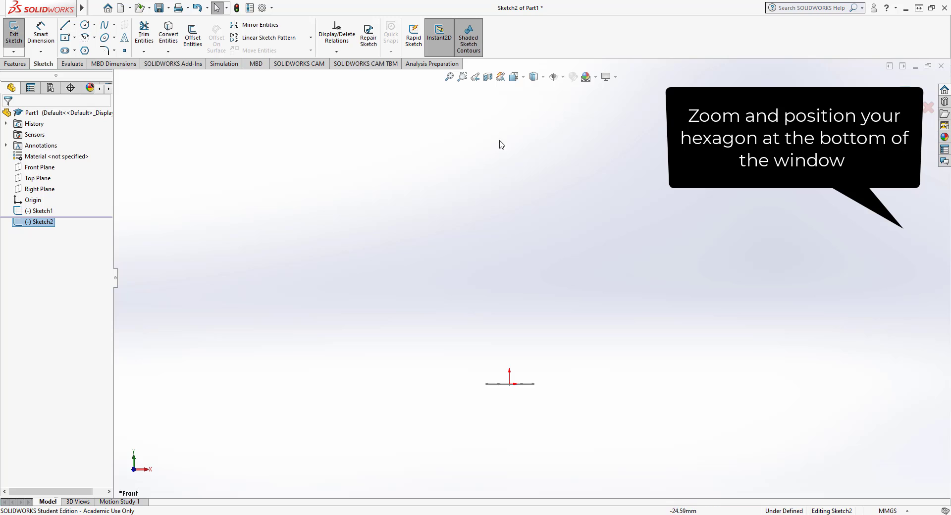
{"action": "scroll", "coordinate": [503, 146], "scroll_direction": "down", "scroll_amount": 1}
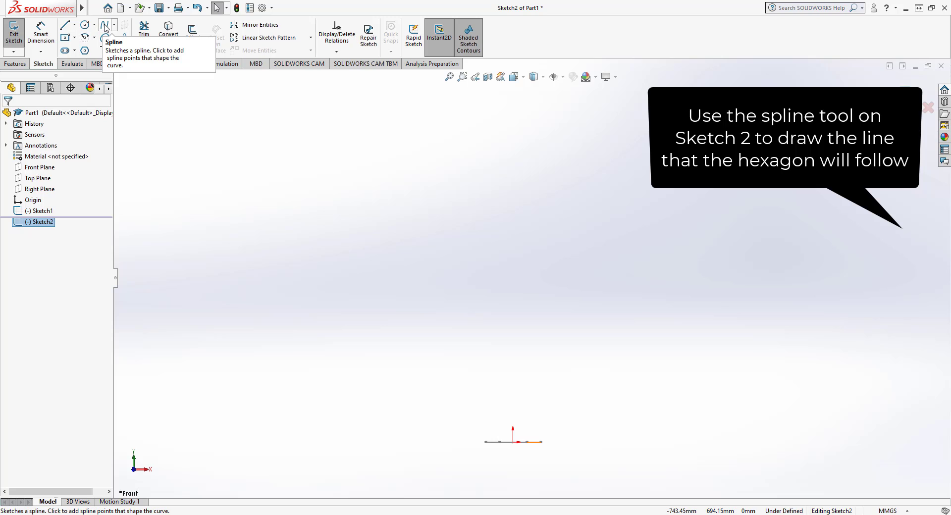
{"action": "left_click", "coordinate": [104, 26]}
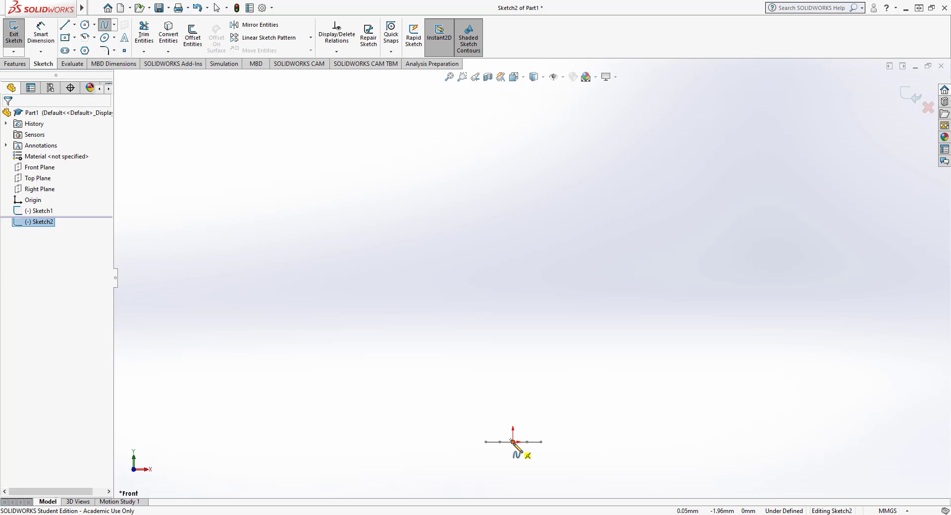
{"action": "left_click", "coordinate": [513, 441]}
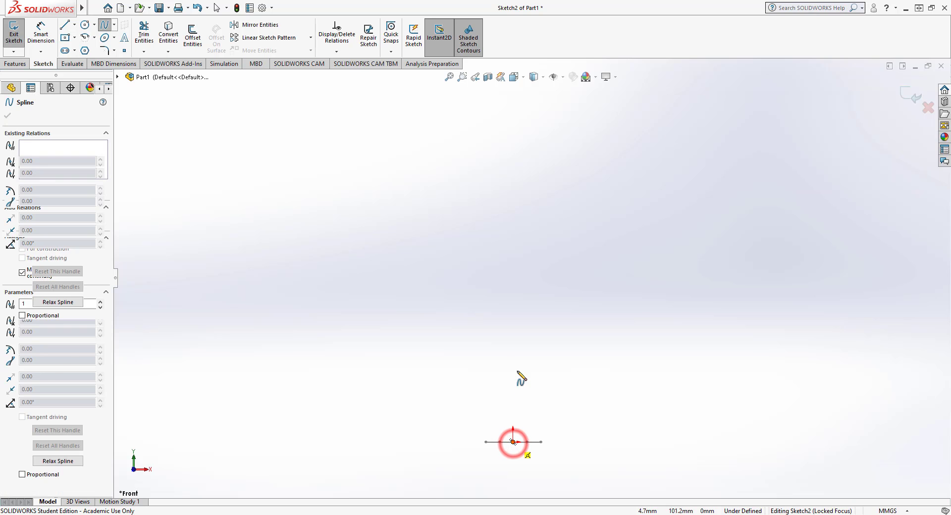
{"action": "left_click", "coordinate": [536, 154]}
{"action": "key", "text": "z"}
{"action": "left_click", "coordinate": [529, 131]}
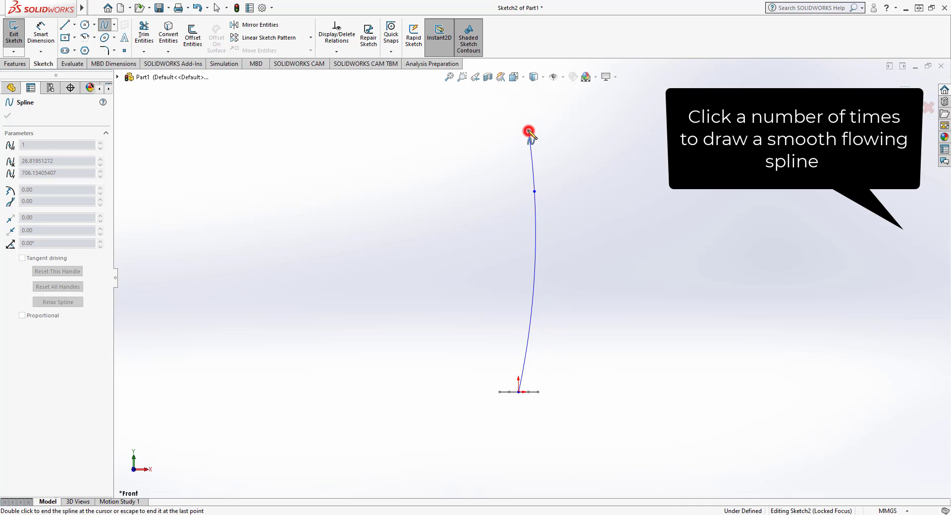
{"action": "left_click", "coordinate": [387, 130]}
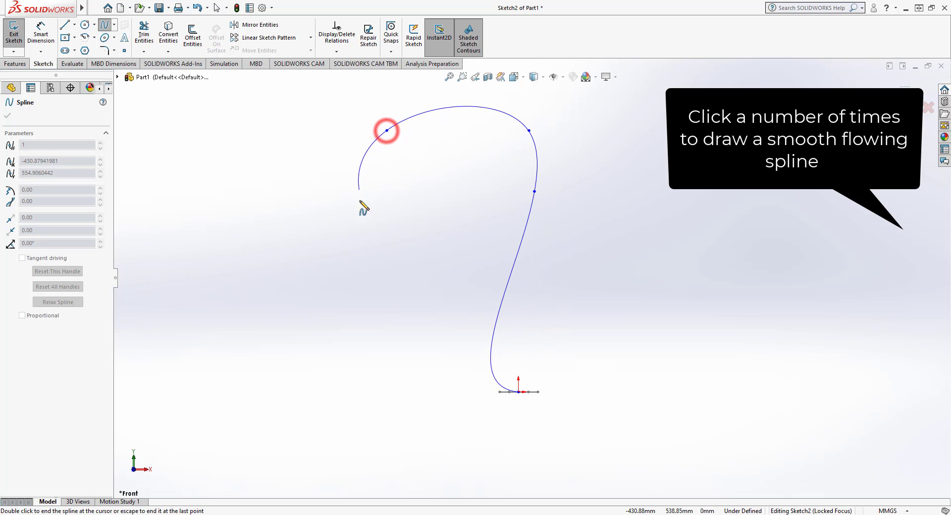
{"action": "left_click", "coordinate": [398, 245]}
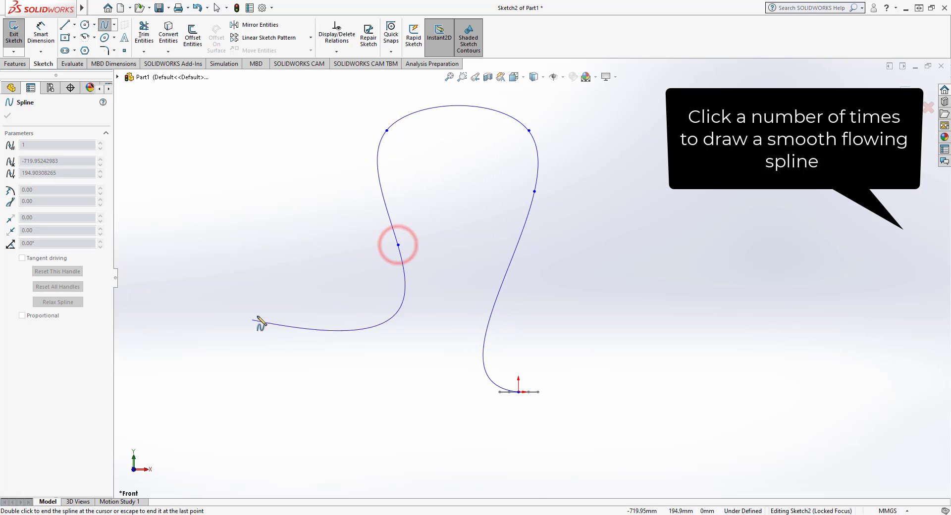
{"action": "key", "text": "Escape"}
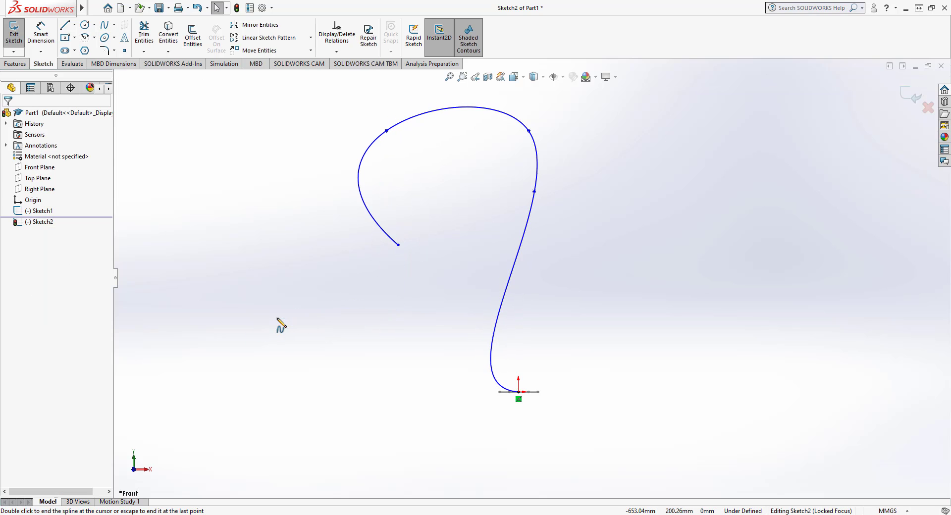
{"action": "key", "text": "Escape"}
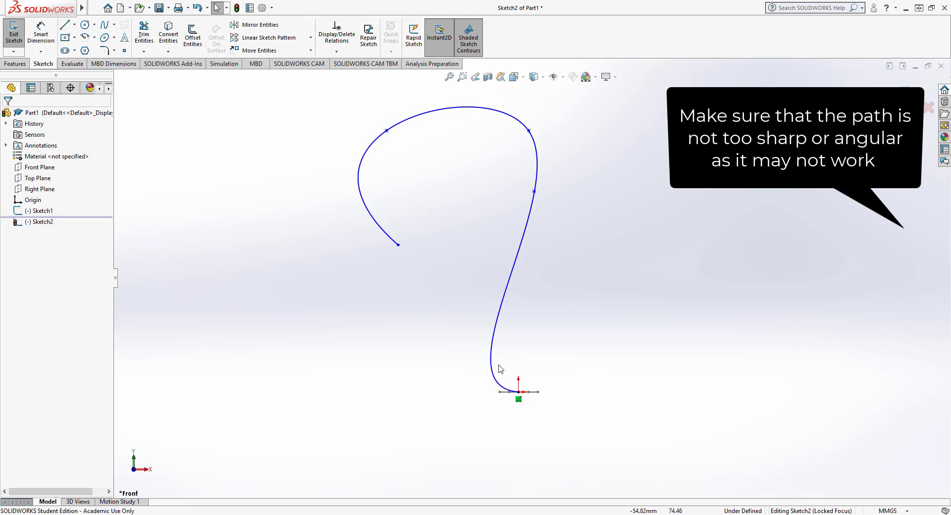
- Reshape the spline with its start tangent handle so it leaves the hexagon nearly vertically, at about 102°, and close the sketch
{"action": "scroll", "coordinate": [518, 404], "scroll_direction": "down", "scroll_amount": 4}
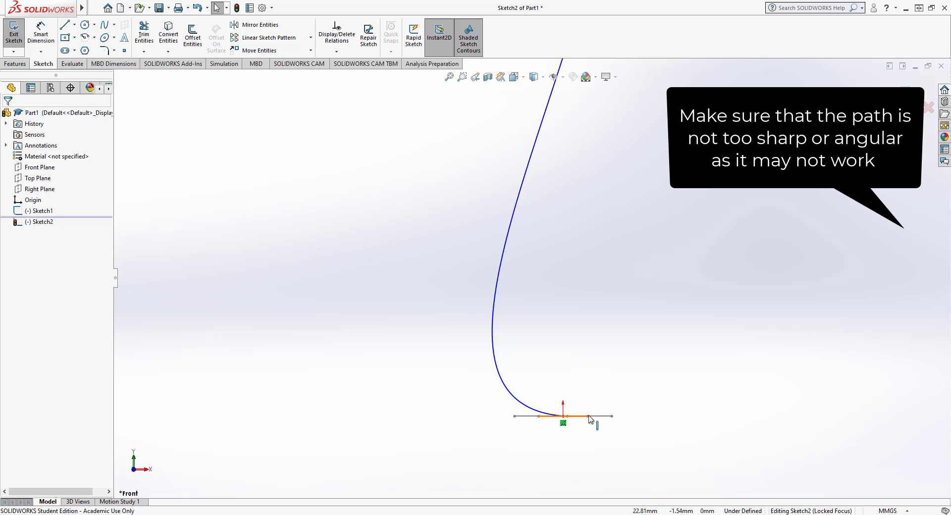
{"action": "left_click", "coordinate": [493, 304]}
{"action": "left_click", "coordinate": [432, 406]}
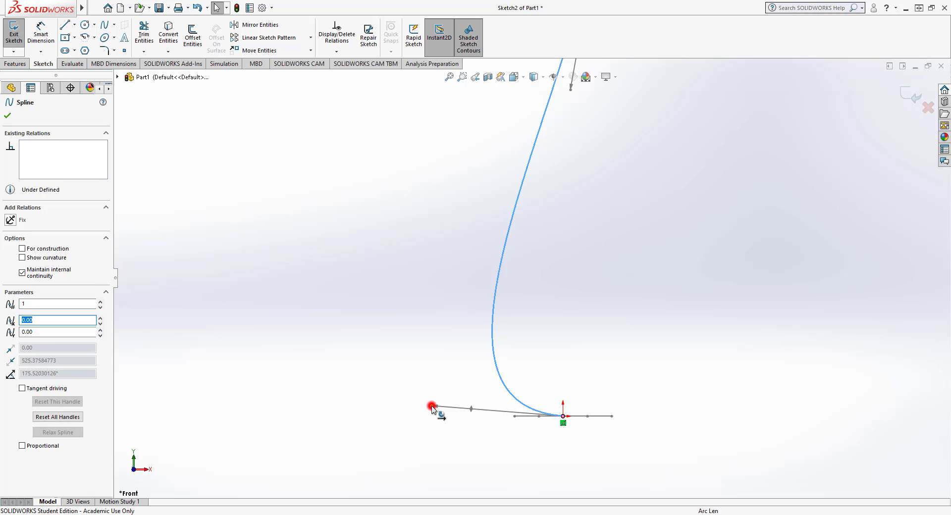
{"action": "left_click_drag", "start_coordinate": [432, 407], "coordinate": [526, 236]}
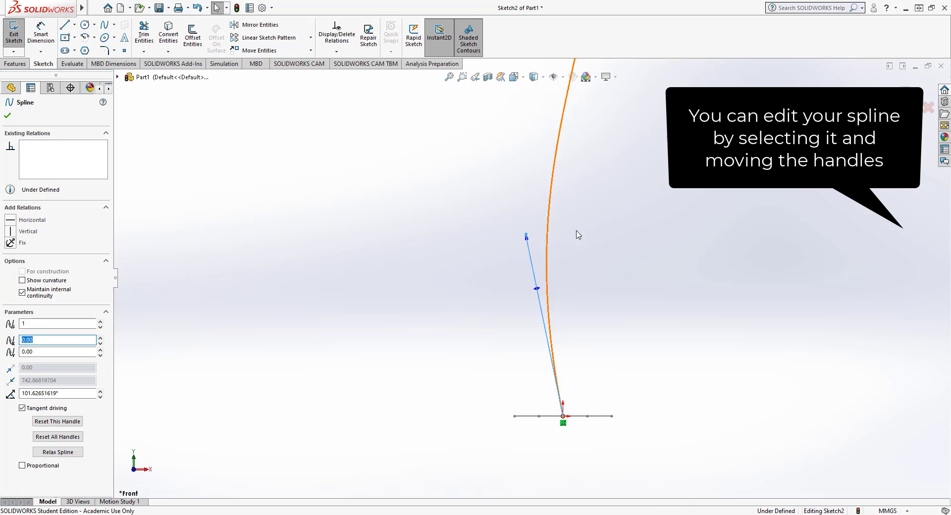
{"action": "scroll", "coordinate": [574, 231], "scroll_direction": "up", "scroll_amount": 5}
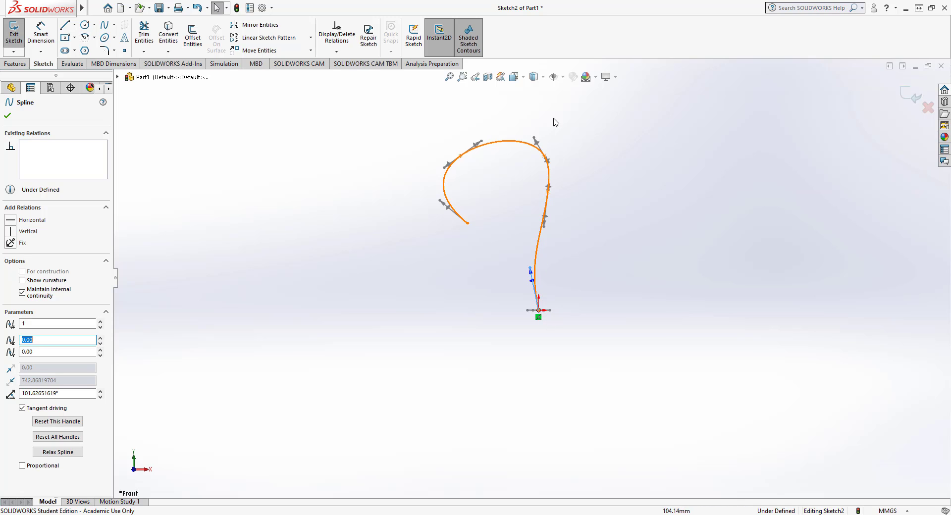
{"action": "left_click", "coordinate": [912, 95]}
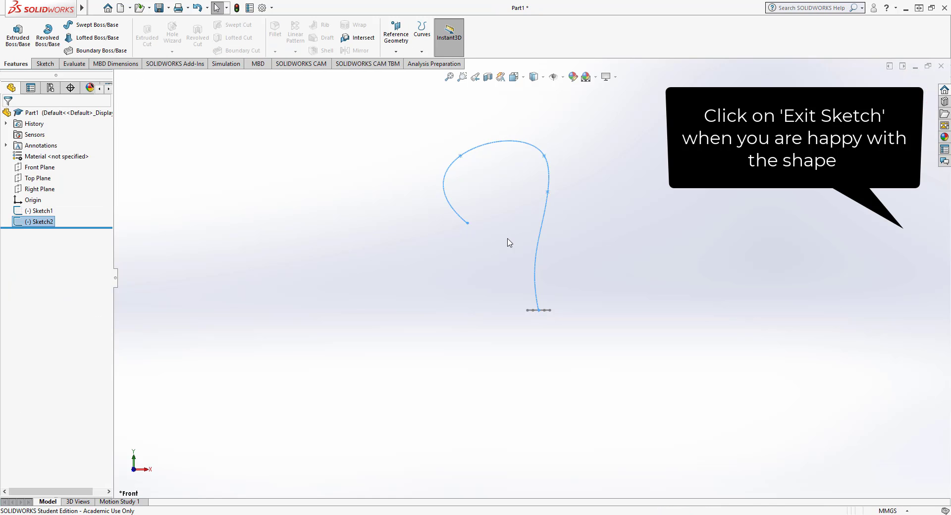
- Create a Swept Boss/Base using the hexagon sketch as profile and the spline sketch as path, with Follow Path orientation
{"action": "middle_click_drag", "start_coordinate": [509, 209], "coordinate": [530, 259]}
{"action": "scroll", "coordinate": [530, 259], "scroll_direction": "down", "scroll_amount": 4}
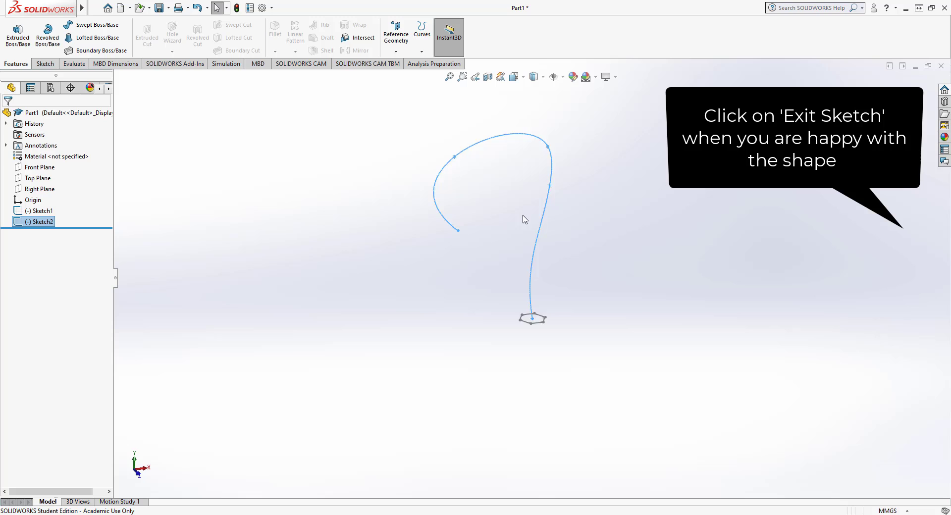
{"action": "middle_click_drag", "start_coordinate": [498, 393], "coordinate": [513, 374]}
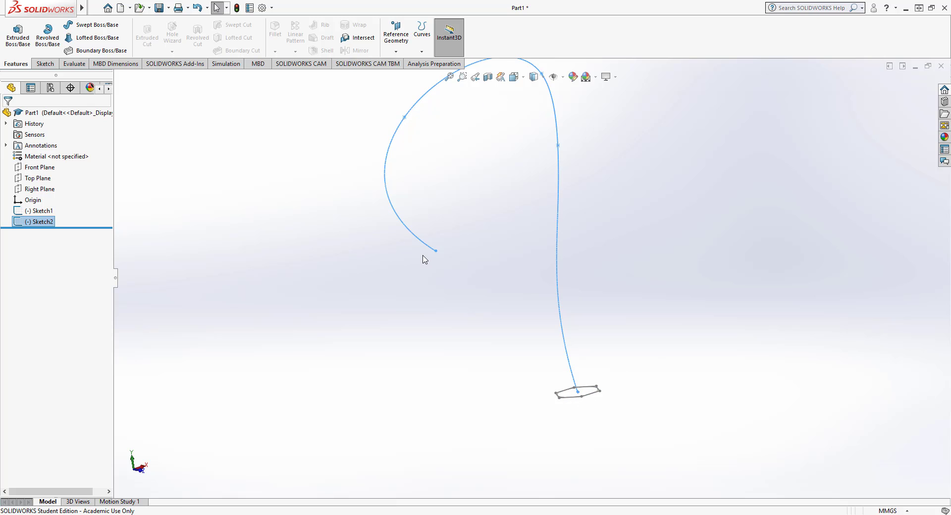
{"action": "middle_click_drag", "start_coordinate": [425, 259], "coordinate": [459, 227]}
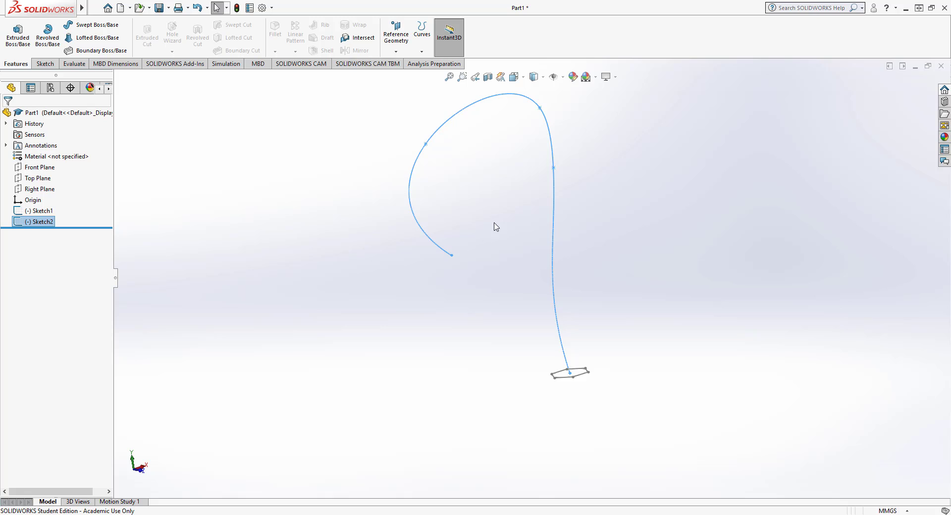
{"action": "middle_click_drag", "start_coordinate": [590, 225], "coordinate": [573, 173]}
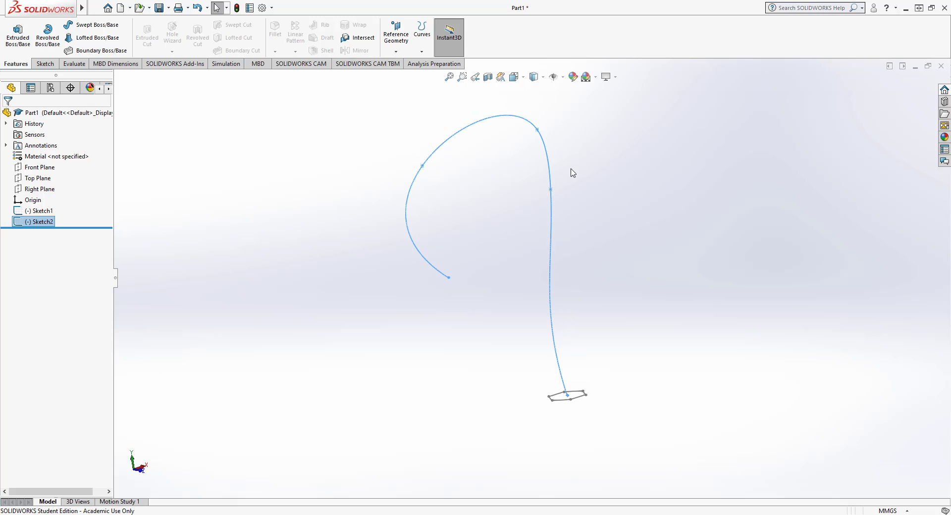
{"action": "left_click", "coordinate": [91, 27]}
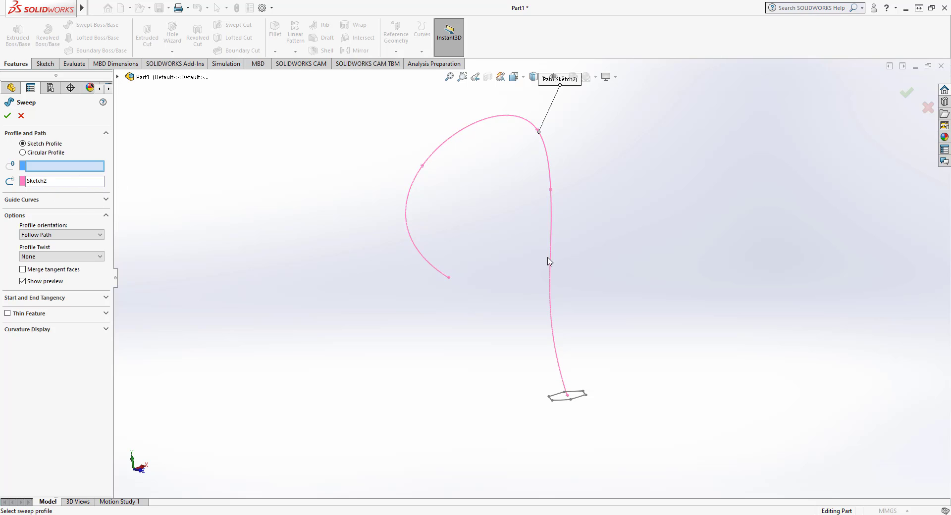
{"action": "left_click", "coordinate": [43, 167]}
{"action": "left_click", "coordinate": [563, 402]}
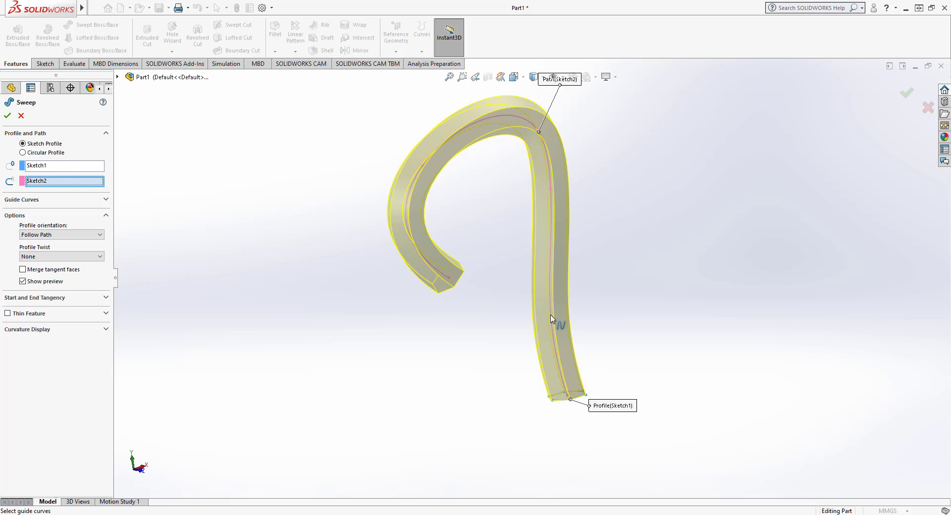
{"action": "middle_click_drag", "start_coordinate": [470, 372], "coordinate": [377, 304]}
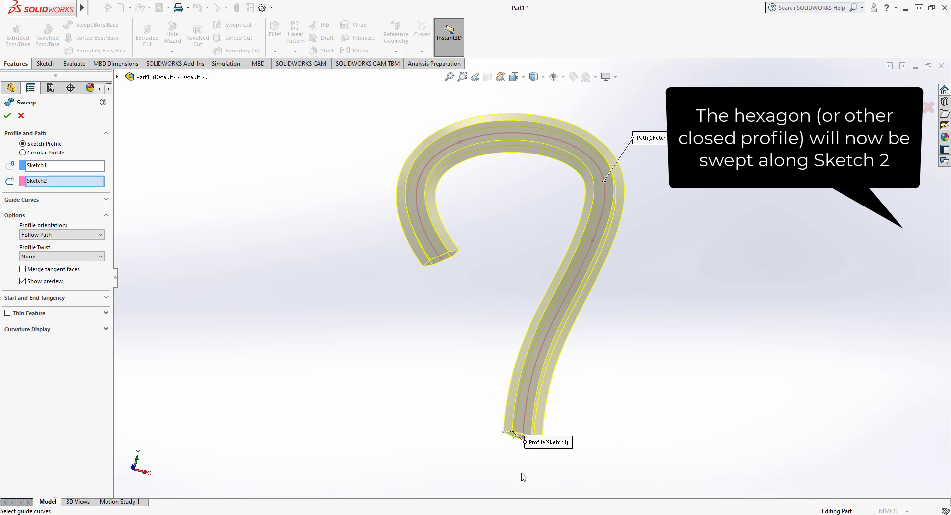
{"action": "left_click", "coordinate": [7, 116]}
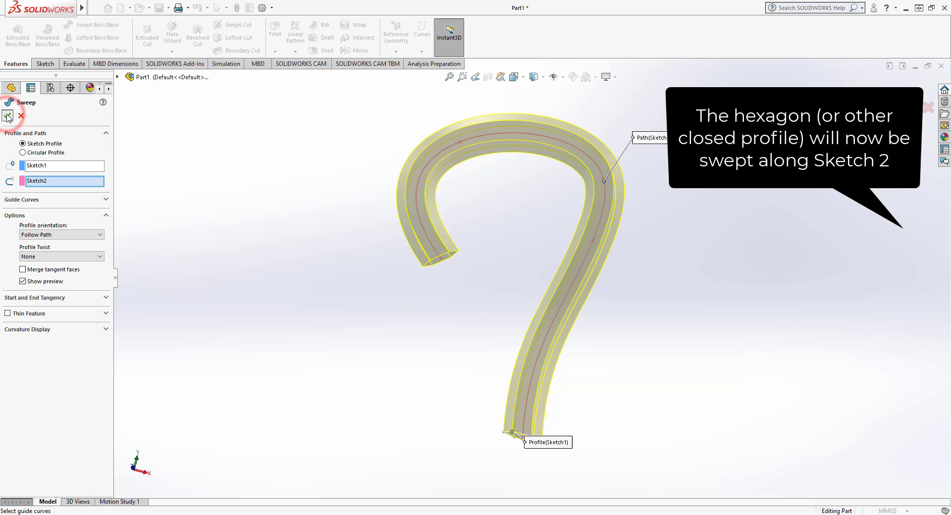
{"action": "left_click", "coordinate": [378, 285]}
{"action": "middle_click_drag", "start_coordinate": [316, 223], "coordinate": [529, 148]}
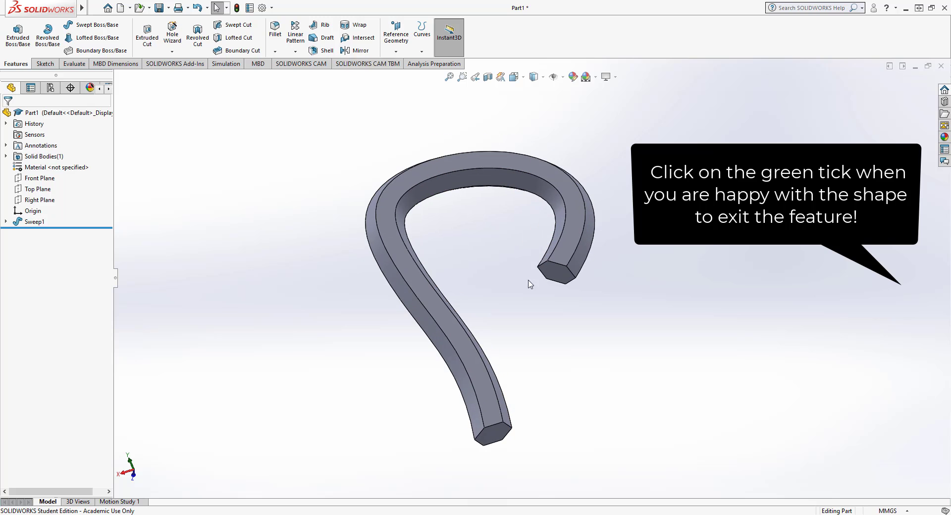
- Open the sweep's spline path sketch, Sketch2, for editing
{"action": "middle_click_drag", "start_coordinate": [530, 284], "coordinate": [713, 343]}
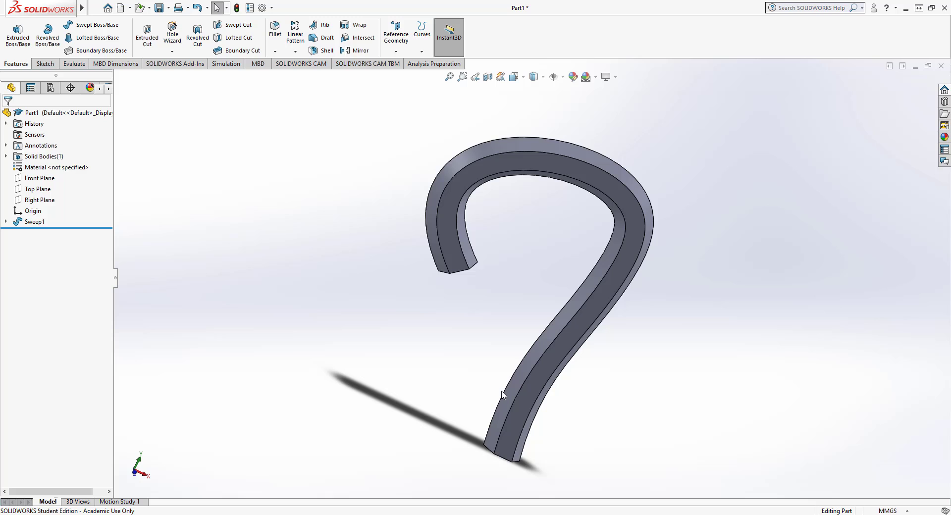
{"action": "left_click", "coordinate": [5, 222]}
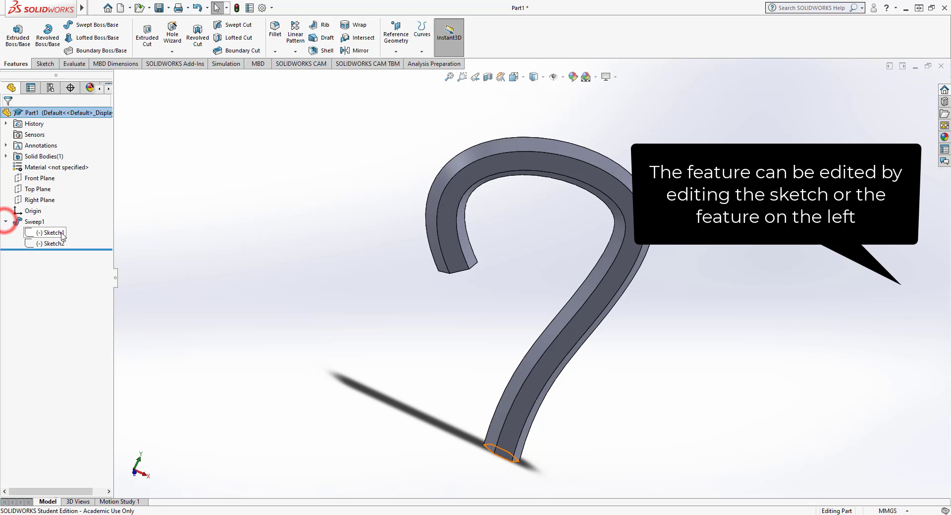
{"action": "right_click", "coordinate": [50, 244]}
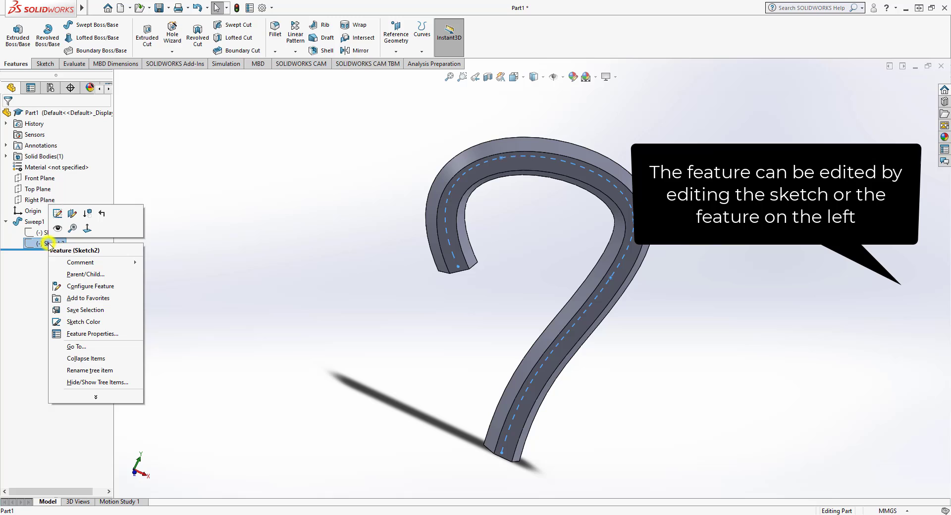
{"action": "left_click", "coordinate": [58, 213]}
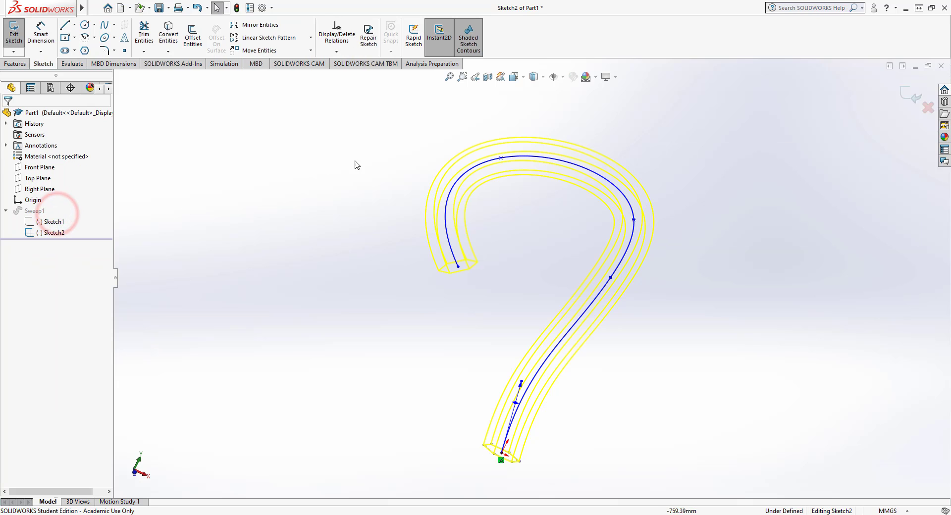
- Curl the spline's free end inward with its end tangent handle, raise the spline point at the crest, and close the sketch
{"action": "mouse_move", "coordinate": [502, 160]}
{"action": "left_mouse_down"}
{"action": "mouse_move", "coordinate": [469, 161]}
{"action": "mouse_move", "coordinate": [505, 191]}
{"action": "mouse_move", "coordinate": [506, 208]}
{"action": "mouse_move", "coordinate": [494, 174]}
{"action": "left_mouse_up"}
{"action": "left_click_drag", "start_coordinate": [436, 219], "coordinate": [363, 250]}
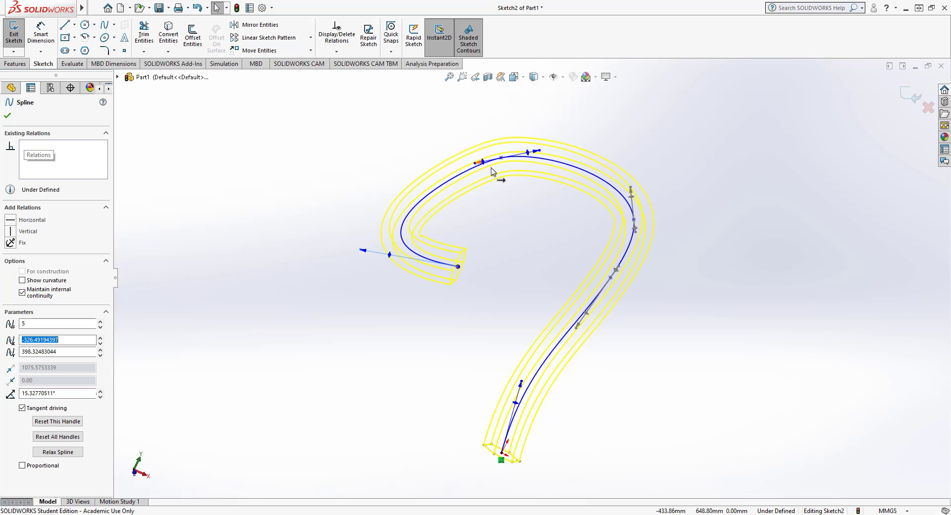
{"action": "left_click_drag", "start_coordinate": [500, 158], "coordinate": [529, 119]}
{"action": "left_click", "coordinate": [9, 117]}
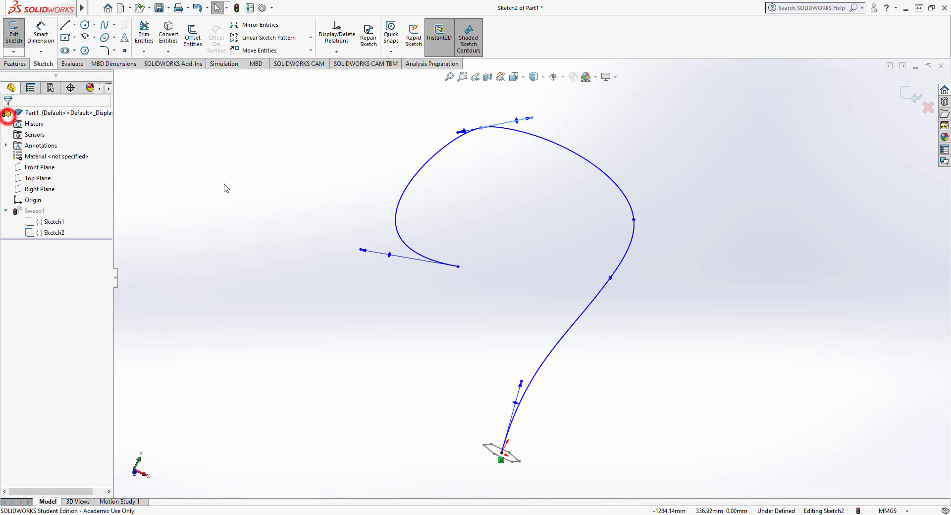
{"action": "left_click", "coordinate": [905, 97]}
{"action": "mouse_move", "coordinate": [340, 334]}
{"action": "middle_mouse_down"}
{"action": "mouse_move", "coordinate": [510, 387]}
{"action": "mouse_move", "coordinate": [491, 431]}
{"action": "mouse_move", "coordinate": [451, 424]}
{"action": "middle_mouse_up"}
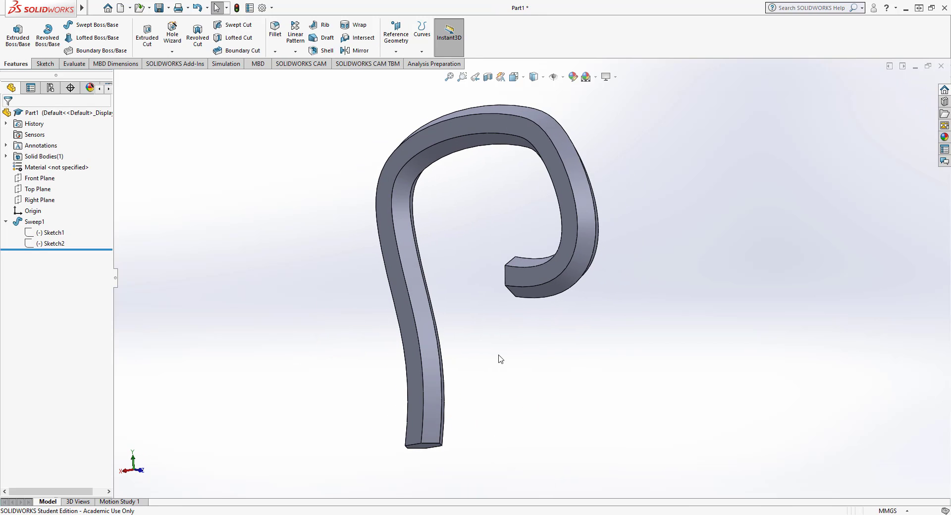